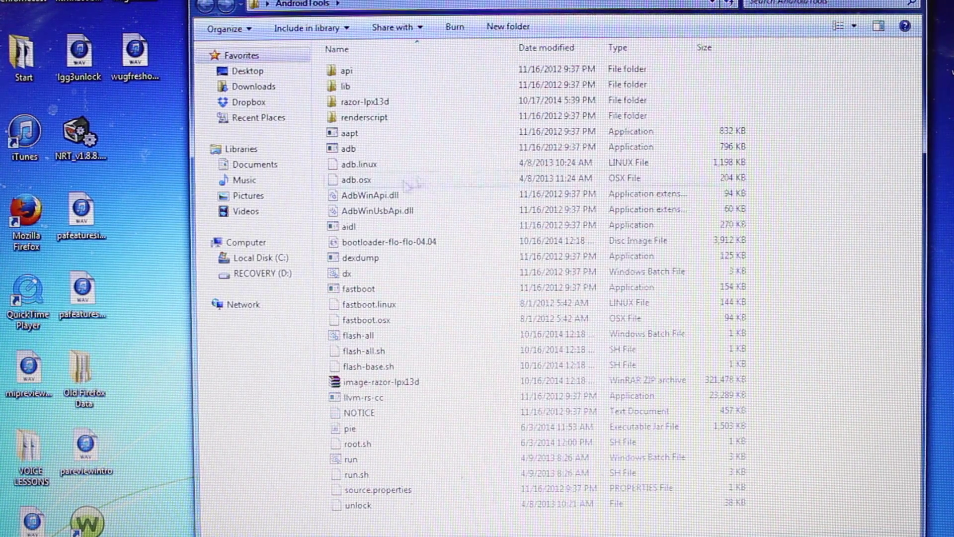
{"action": "double_click", "coordinate": [369, 101]}
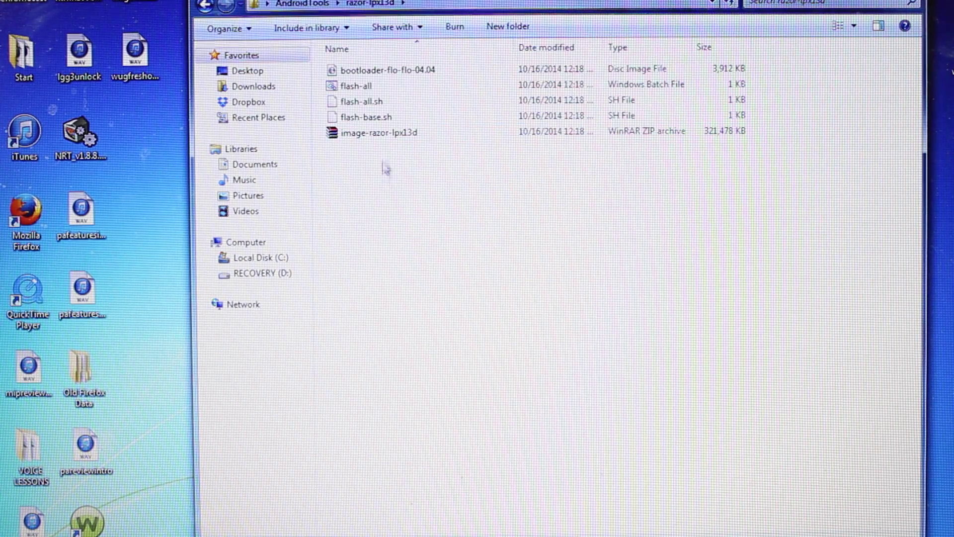
{"action": "left_click_drag", "start_coordinate": [385, 170], "coordinate": [331, 64]}
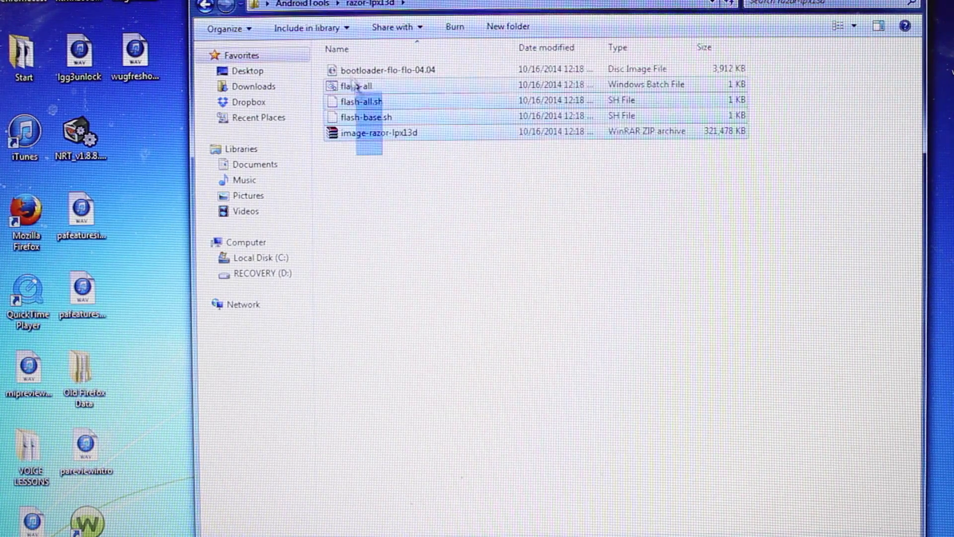
{"action": "right_click", "coordinate": [435, 107]}
{"action": "left_click", "coordinate": [462, 300]}
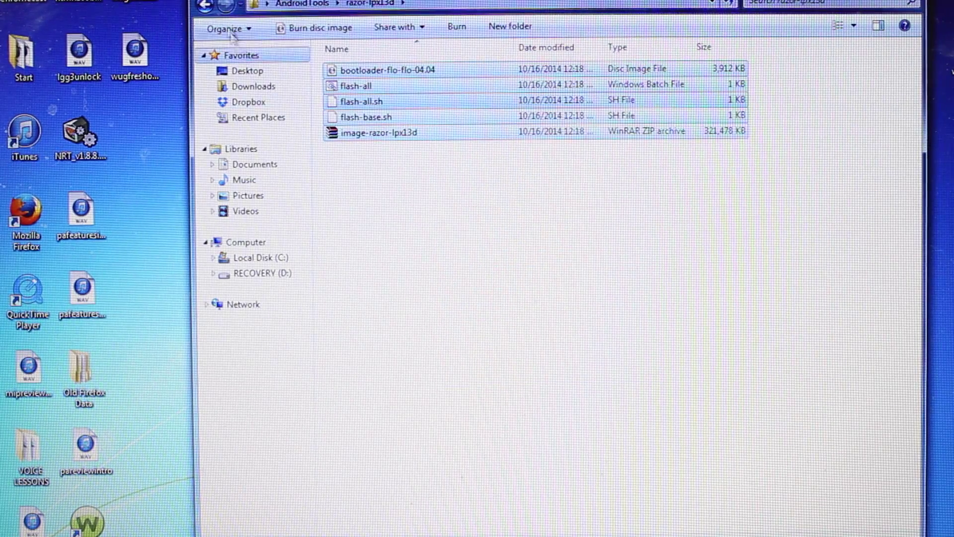
{"action": "left_click", "coordinate": [206, 6]}
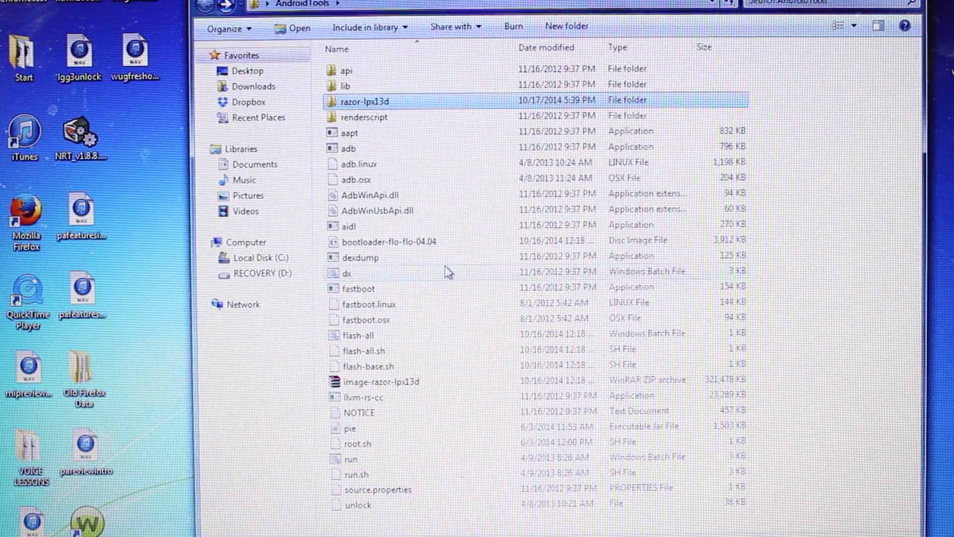
{"action": "left_click", "coordinate": [404, 530]}
{"action": "right_click", "coordinate": [404, 530]}
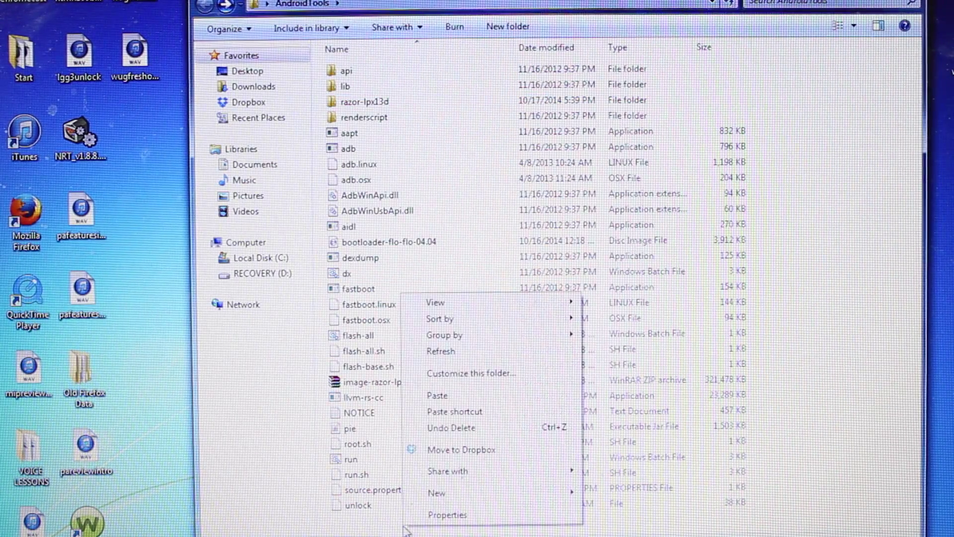
{"action": "left_click", "coordinate": [441, 395]}
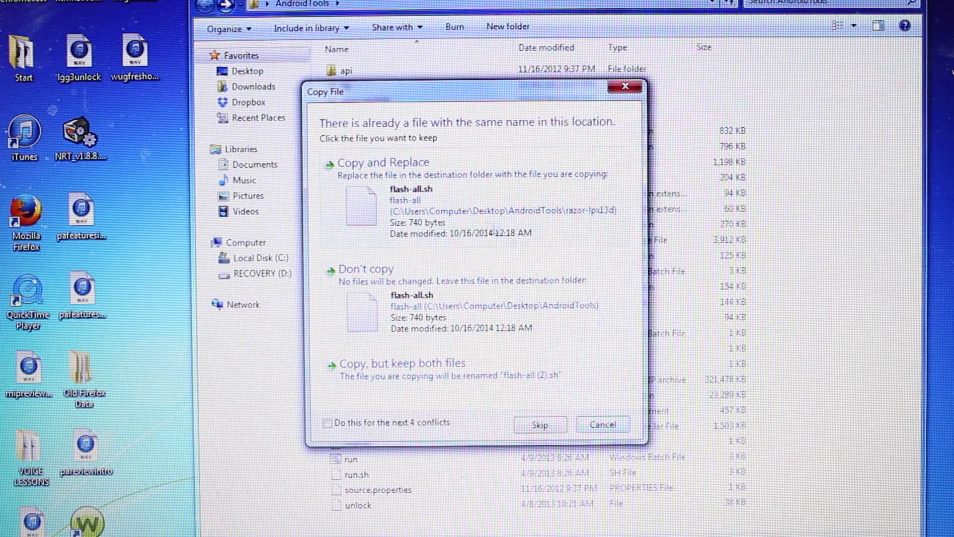
{"action": "left_click", "coordinate": [601, 427]}
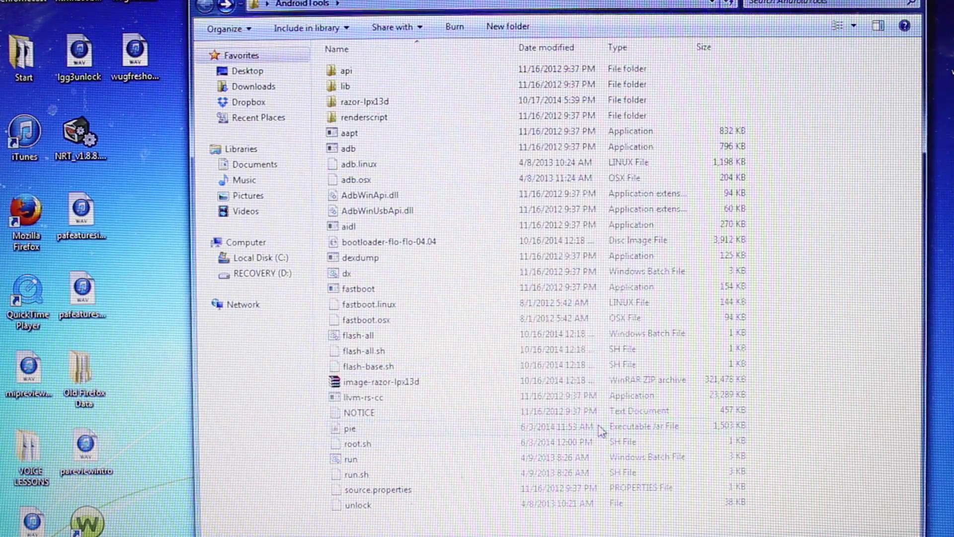
{"action": "right_click", "coordinate": [812, 130]}
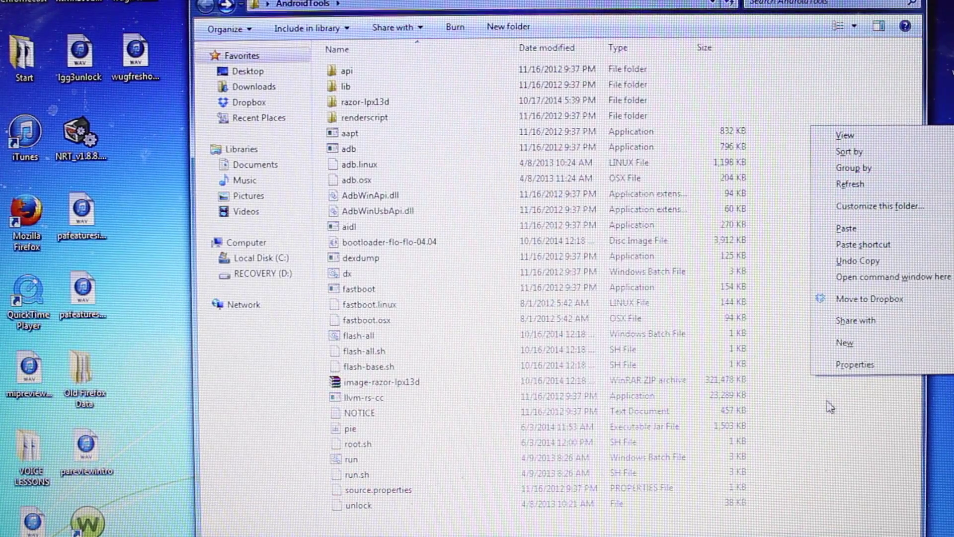
Open a command window in AndroidTools, run adb devices, and dismiss the Dropbox prompt.
{"action": "left_click", "coordinate": [878, 277]}
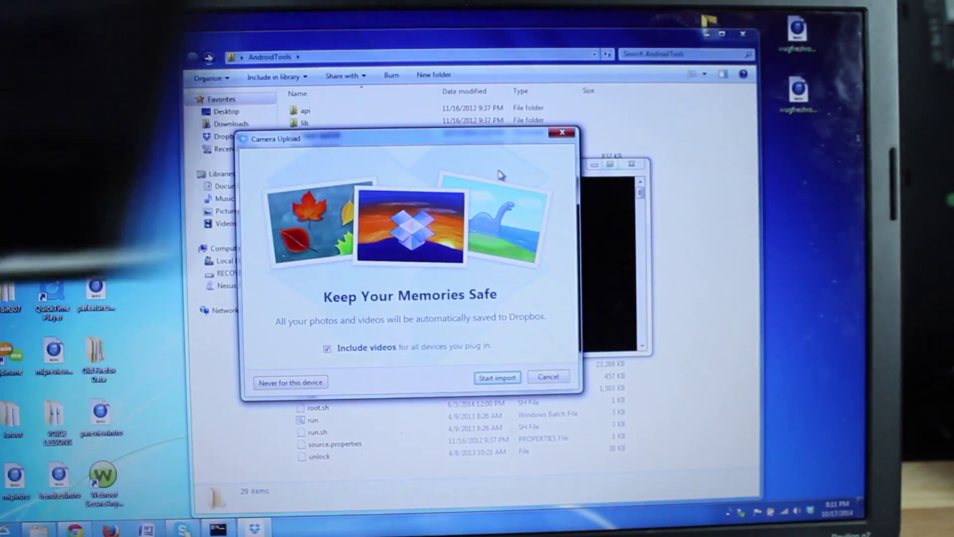
{"action": "left_click", "coordinate": [561, 133]}
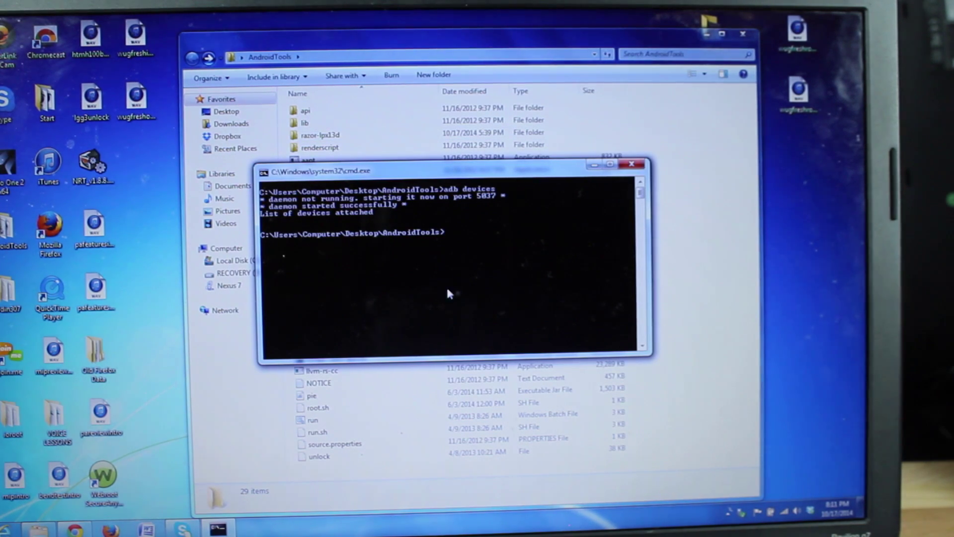
{"action": "type", "text": "ad"}
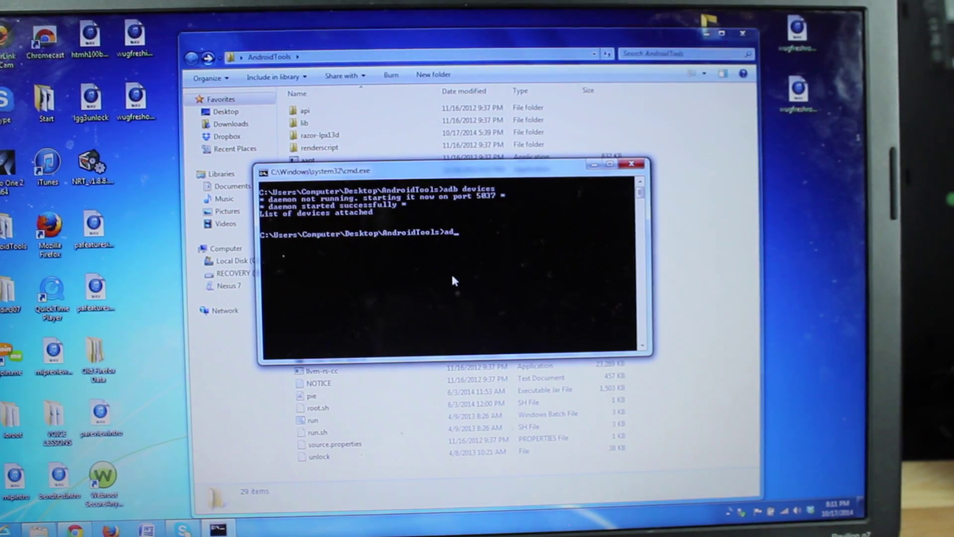
{"action": "type", "text": "b d"}
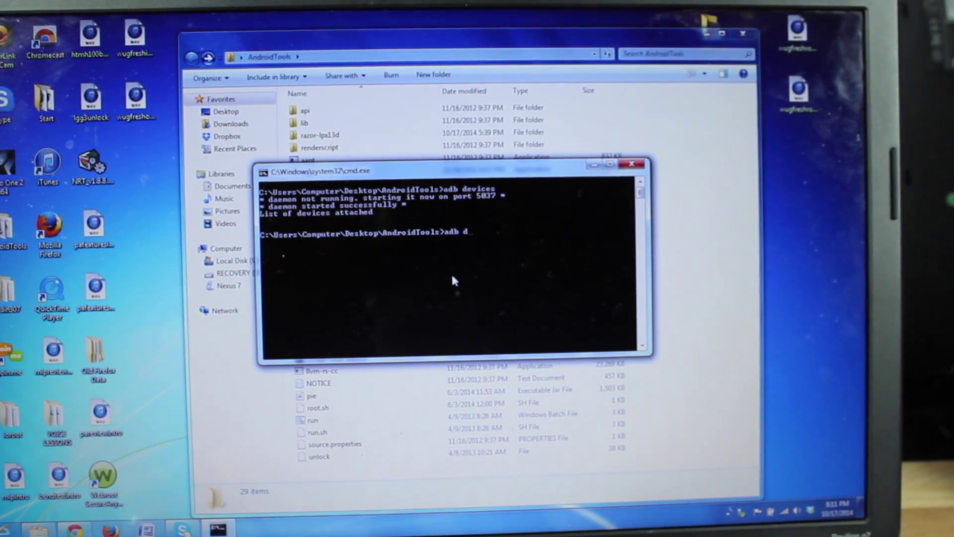
{"action": "type", "text": "evices"}
Run adb devices so tablet 072ad88d is listed, then reboot it into the bootloader.
{"action": "key", "text": "Return"}
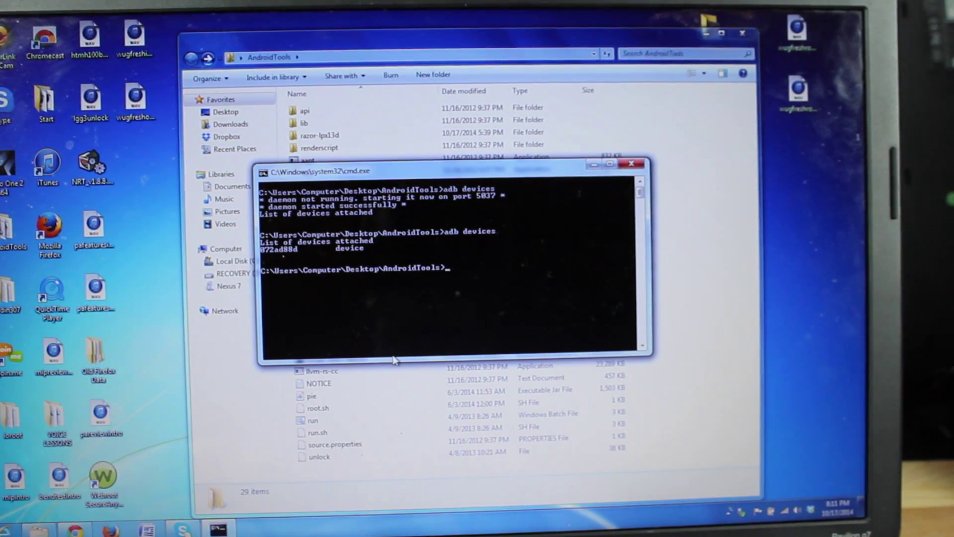
{"action": "type", "text": "adb reboot bootloader"}
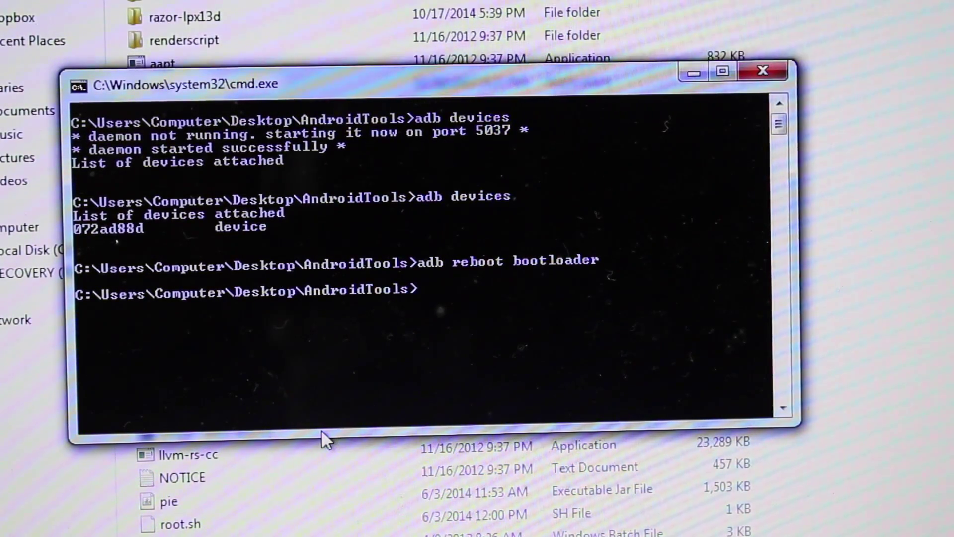
{"action": "type", "text": "fastboot dev"}
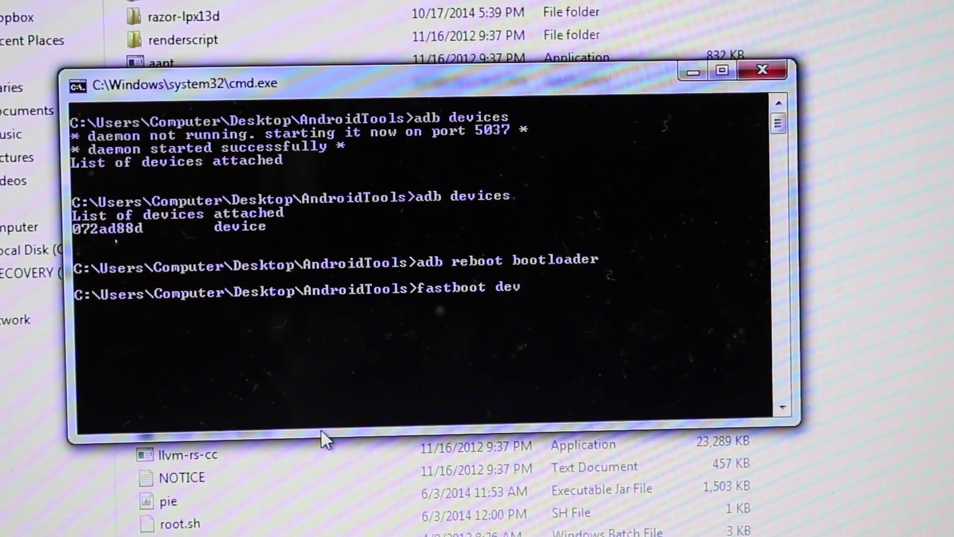
{"action": "type", "text": "ices"}
Confirm tablet 072ad88d with fastboot devices, then run flash-all.bat, correcting a typo first.
{"action": "key", "text": "Return"}
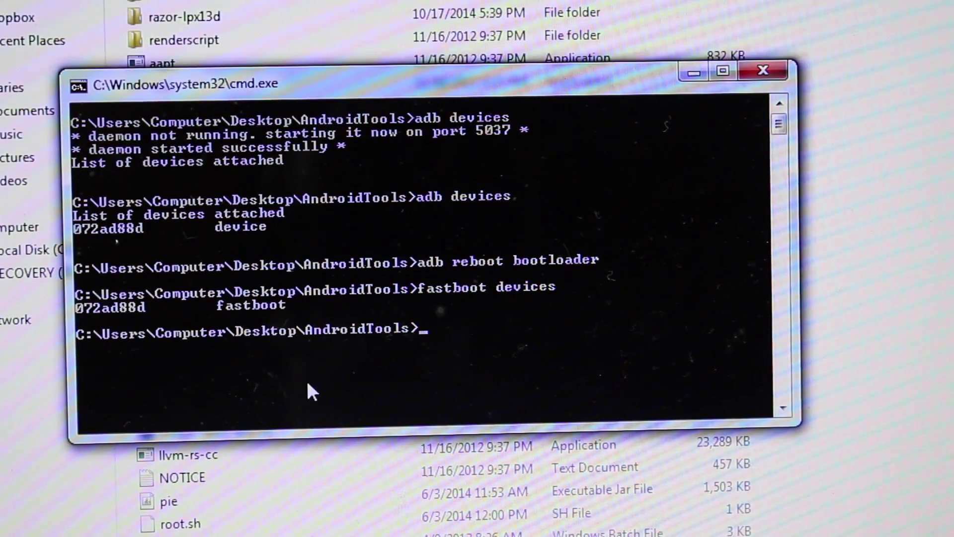
{"action": "type", "text": "fa"}
{"action": "key", "text": "BackSpace"}
{"action": "type", "text": "sh"}
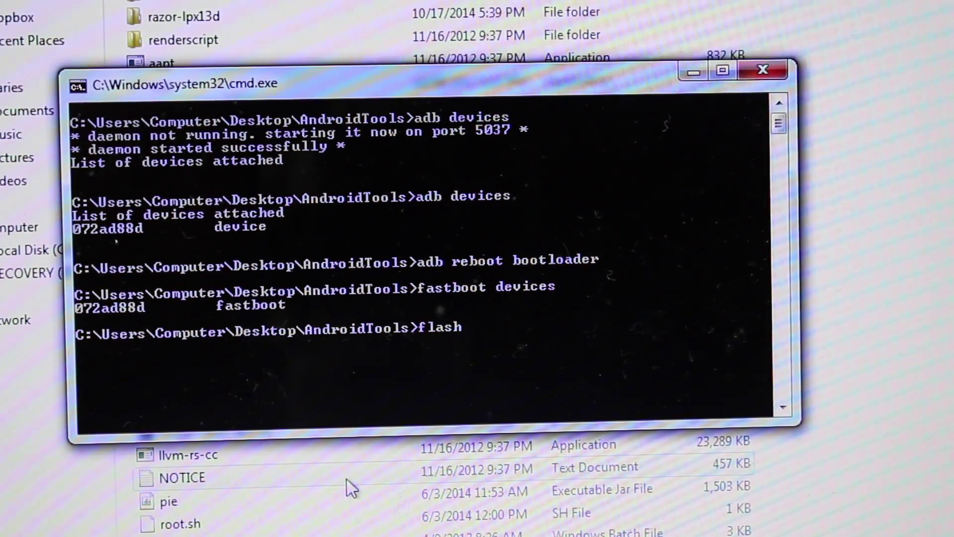
{"action": "type", "text": "-all.bat"}
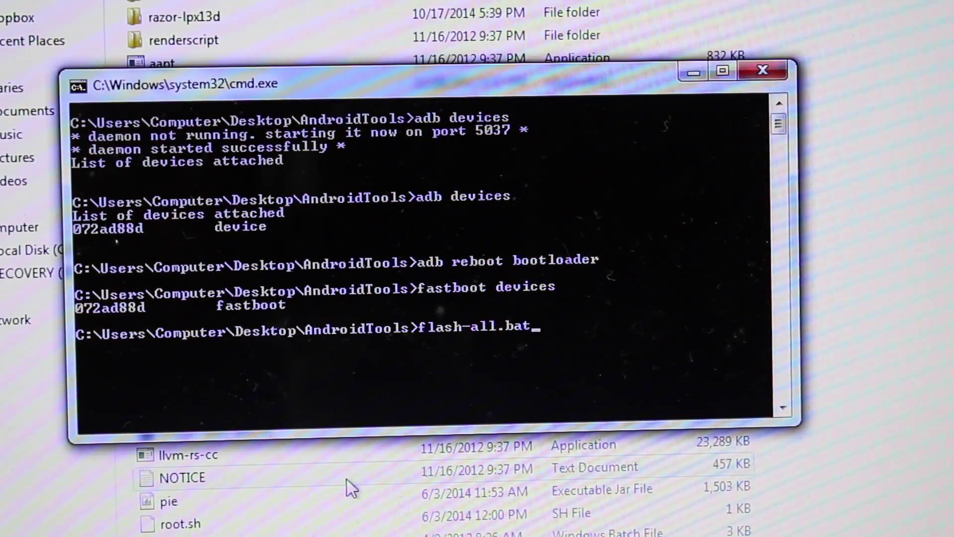
{"action": "key", "text": "Return"}
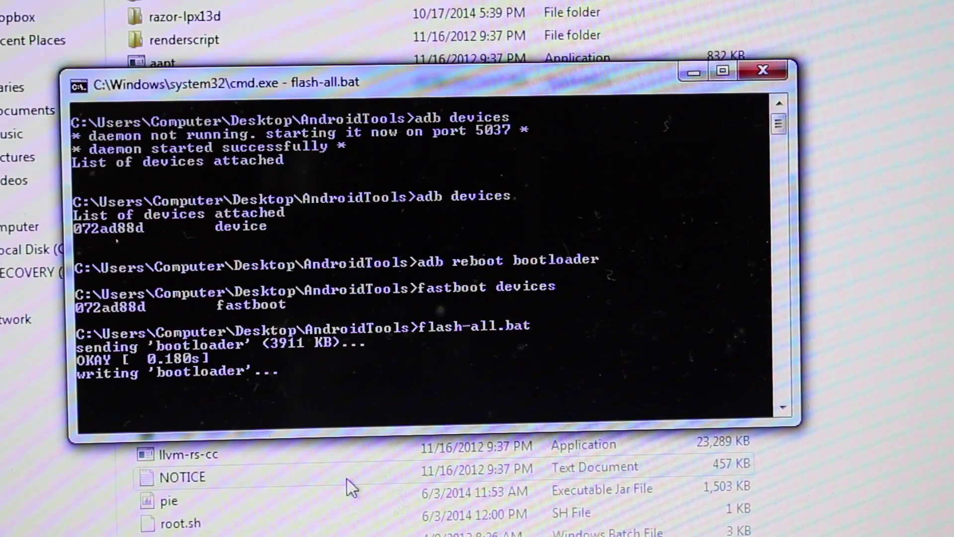